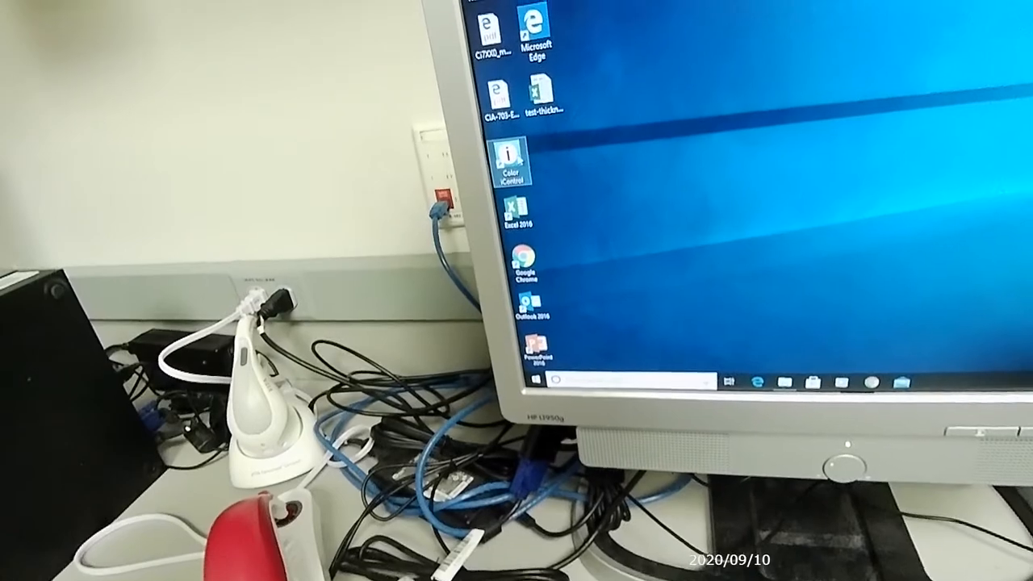
Launch Color iControl from its desktop shortcut.
double_click(526, 165)
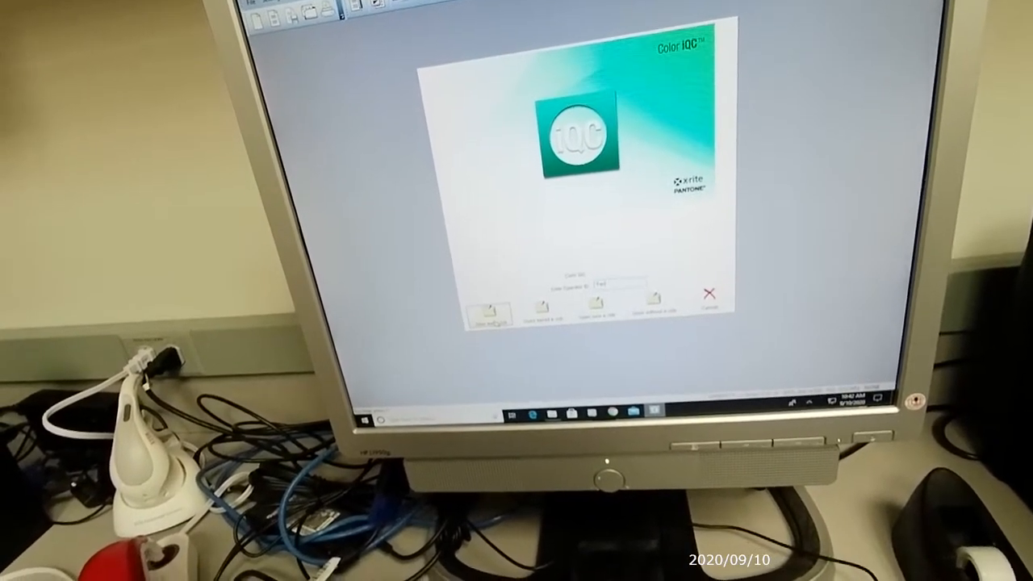
Start the Color iQC session and bring up the calibration mode settings.
left_click(591, 300)
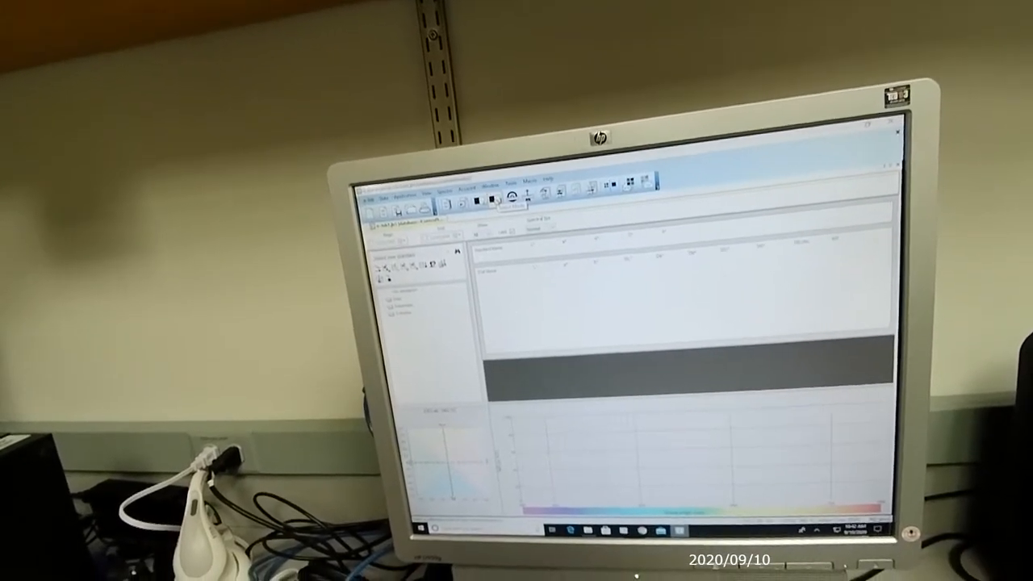
left_click(496, 201)
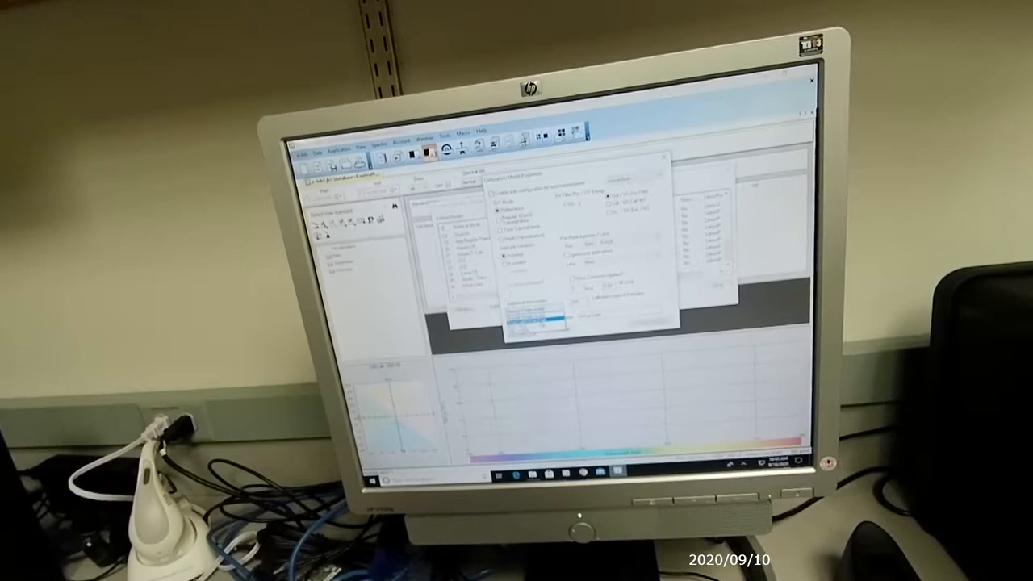
Choose the calibration property setting, confirm the mode properties and dismiss both warnings.
left_click(537, 321)
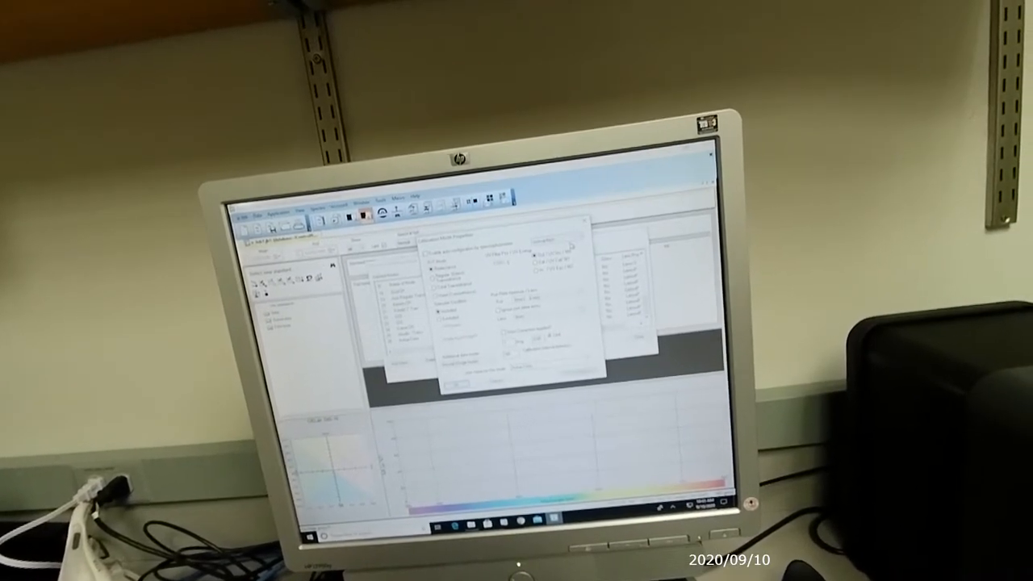
left_click(546, 242)
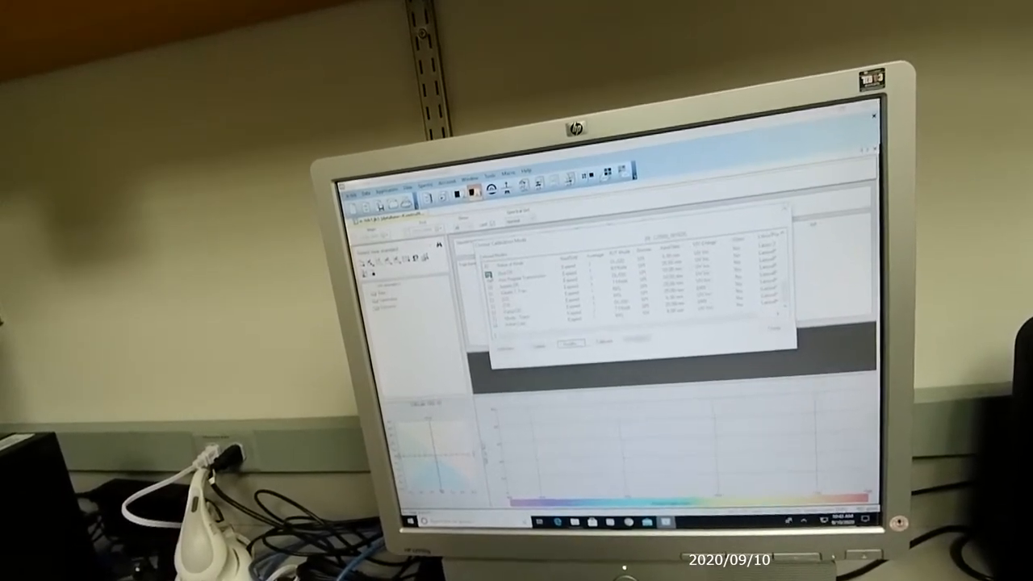
left_click(645, 312)
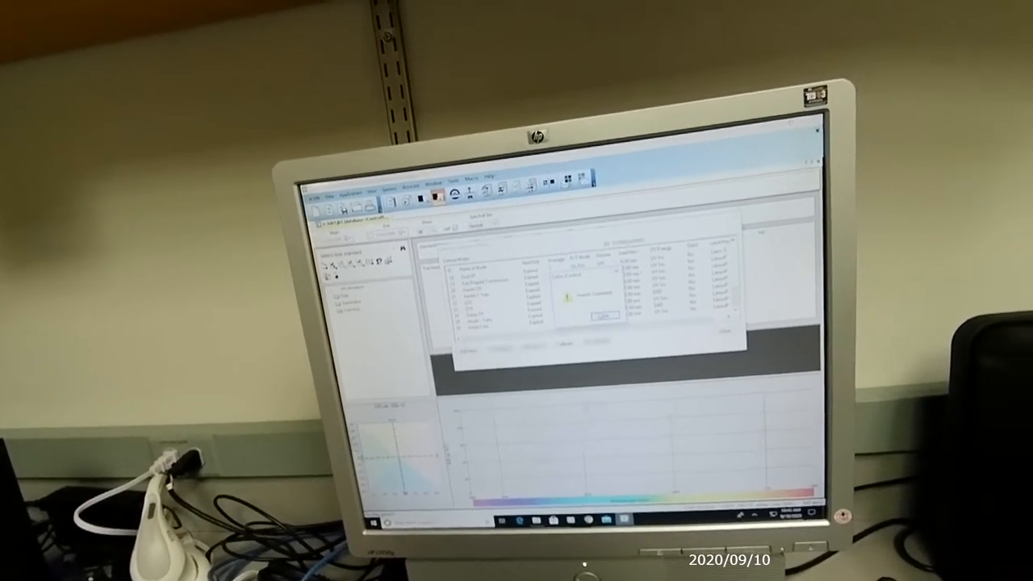
key("Return")
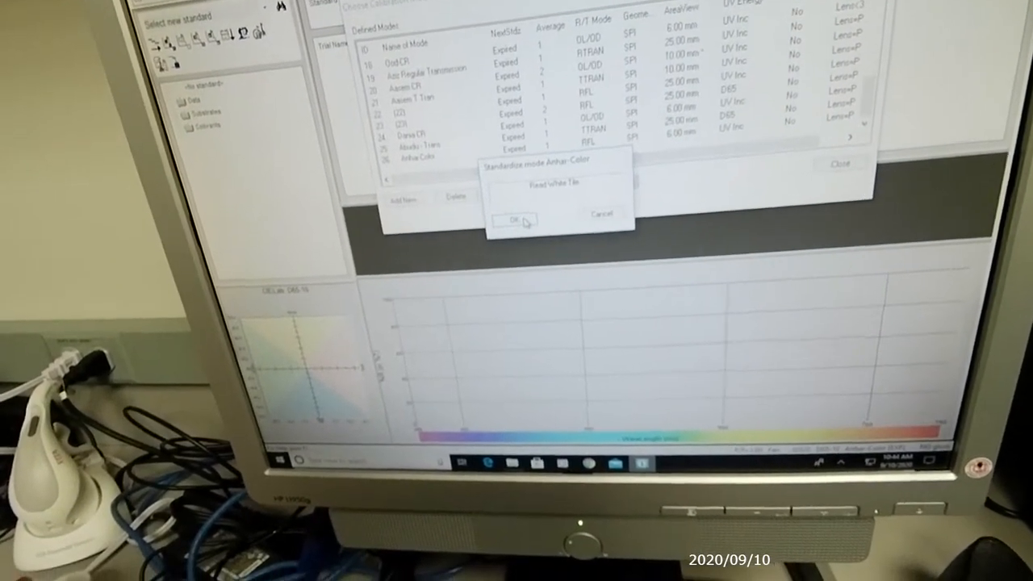
Read the white tile to standardize the instrument in the chosen mode.
left_click(521, 207)
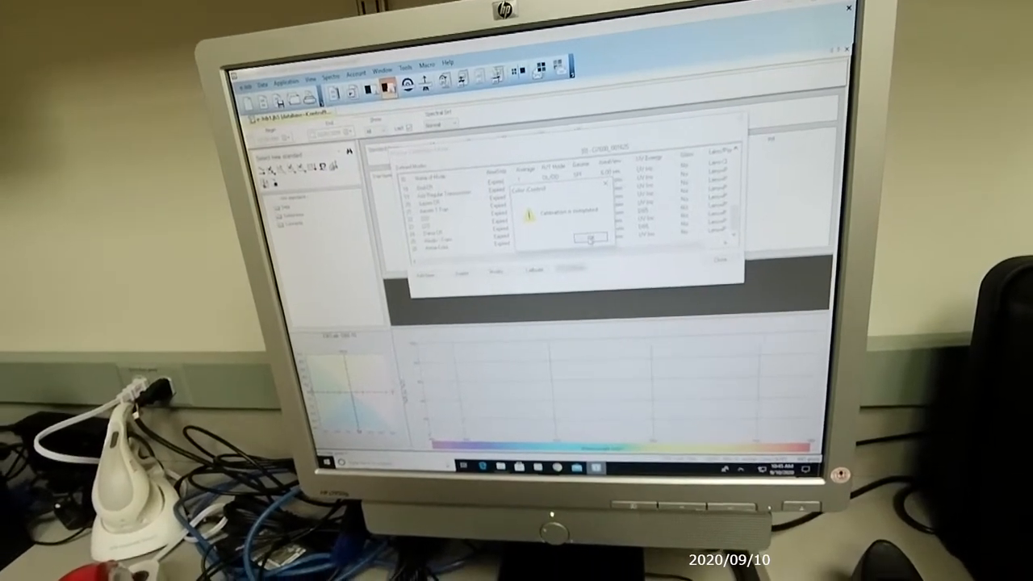
Acknowledge the completed calibration and close the Choose Calibration Mode list.
left_click(594, 242)
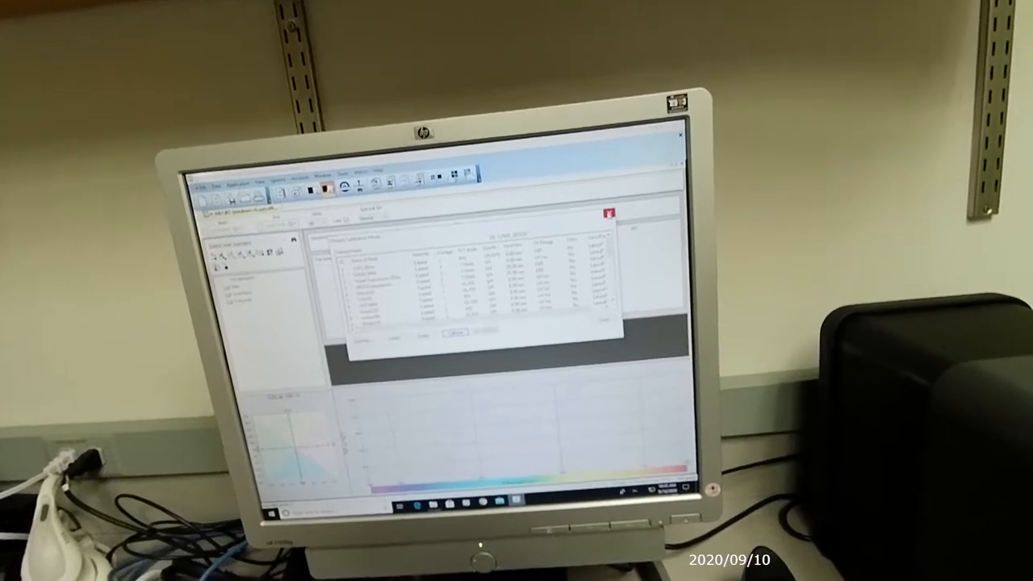
left_click(610, 206)
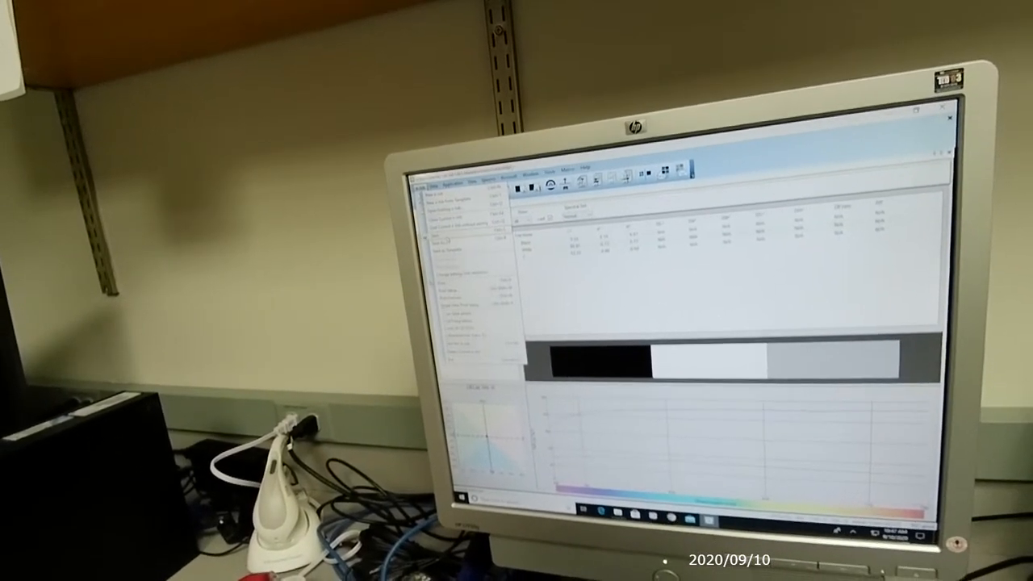
Save the measurements under the new file name.
left_click(433, 236)
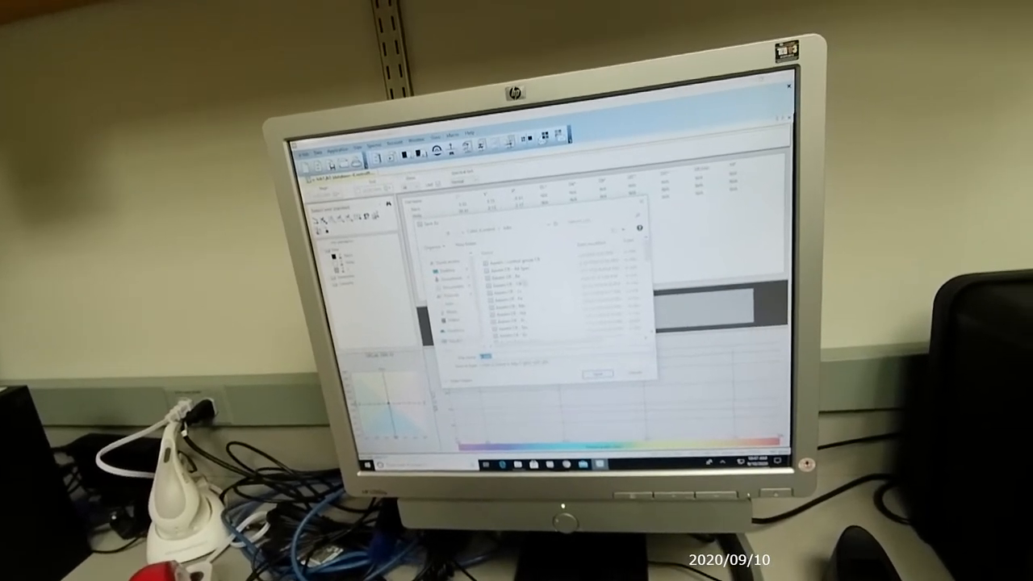
scroll(525, 314, "down", 5)
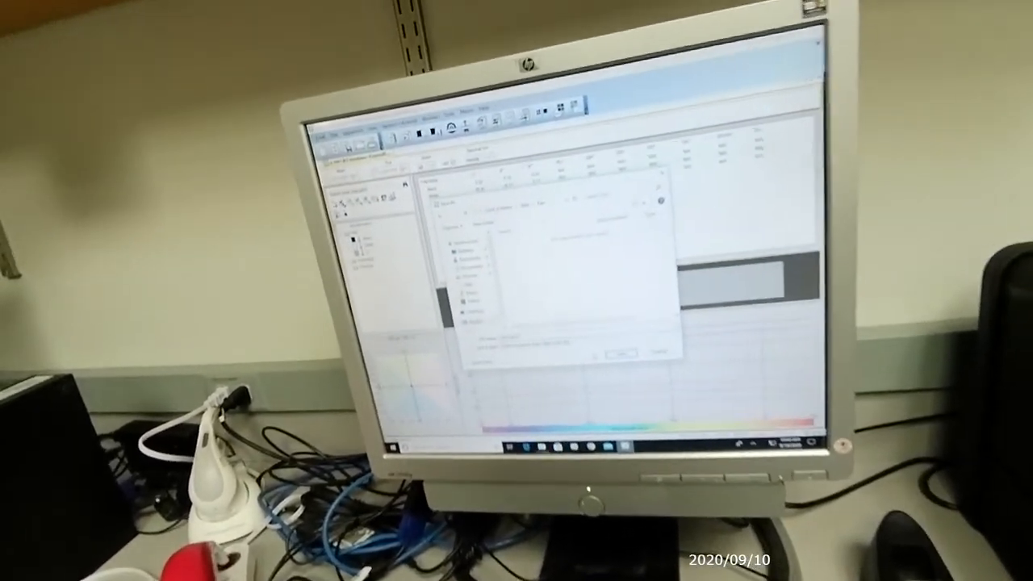
key("Return")
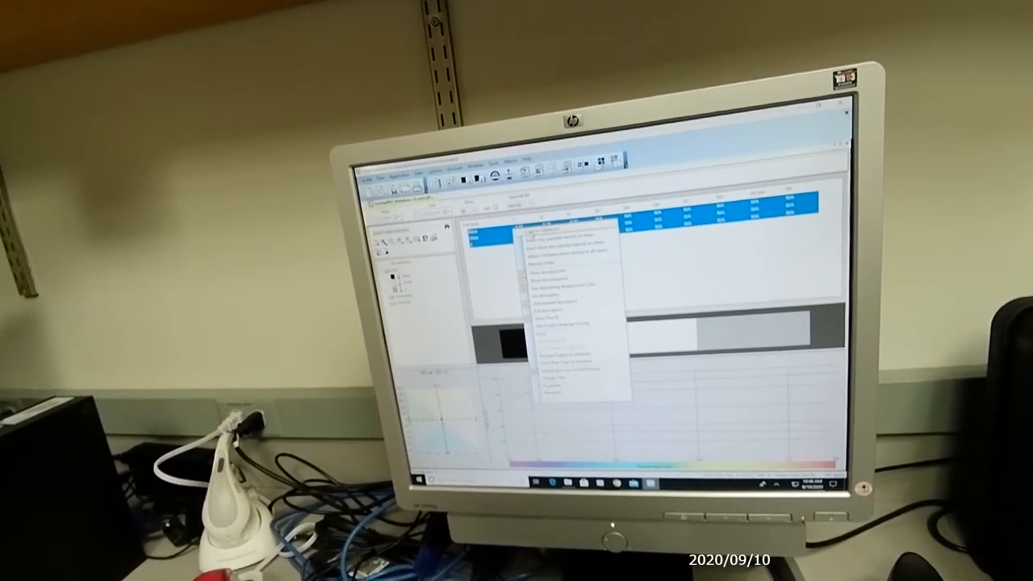
Copy the three measurement rows to the clipboard.
left_click(557, 242)
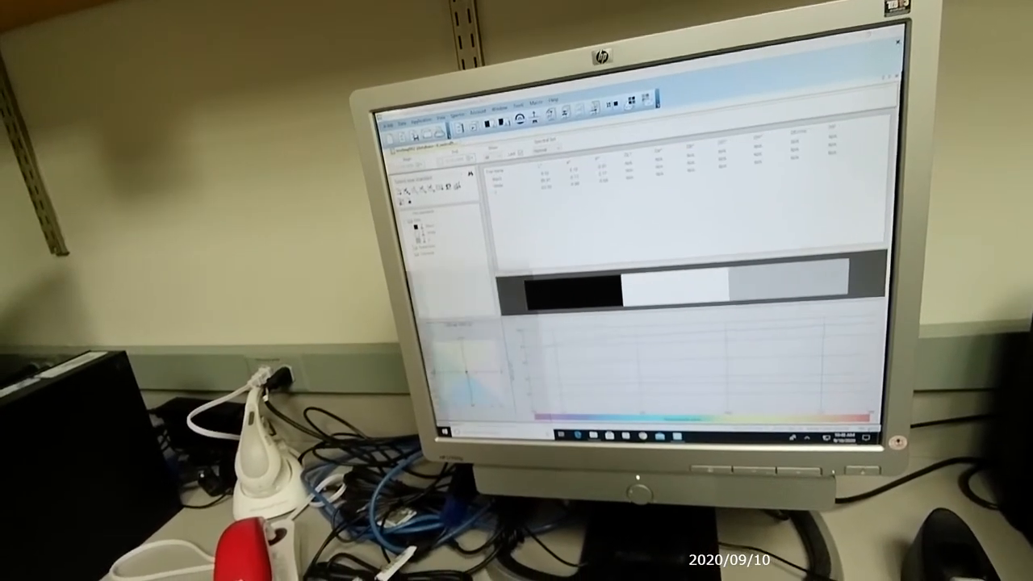
Launch Excel with a blank workbook and paste the measurement rows into cell A1.
key("super")
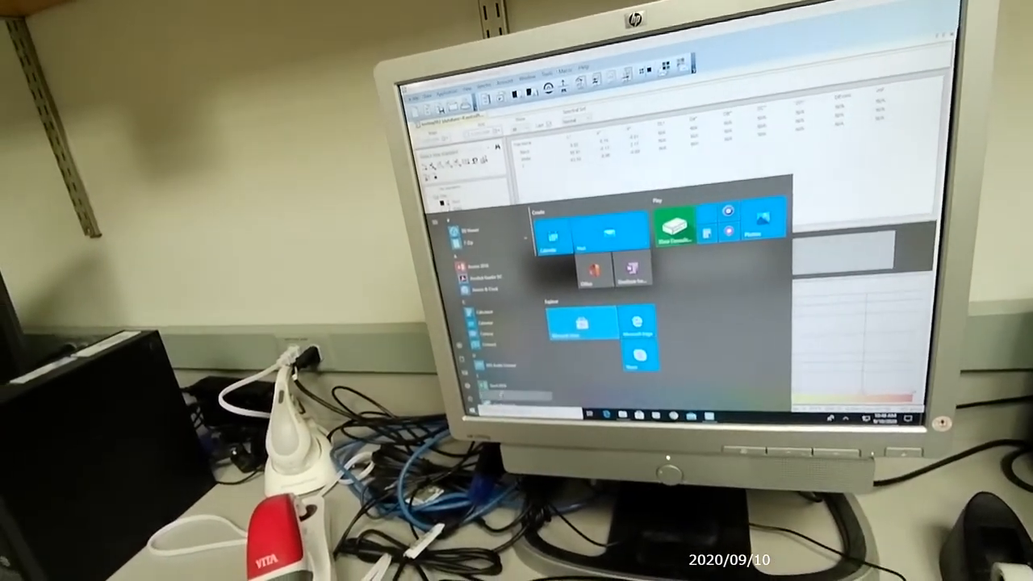
left_click(677, 226)
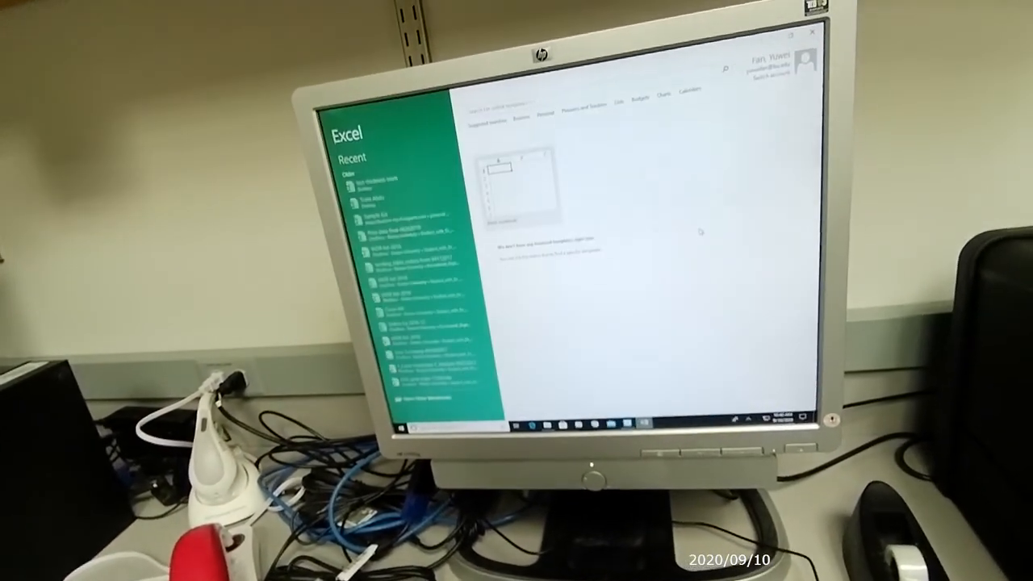
key("Return")
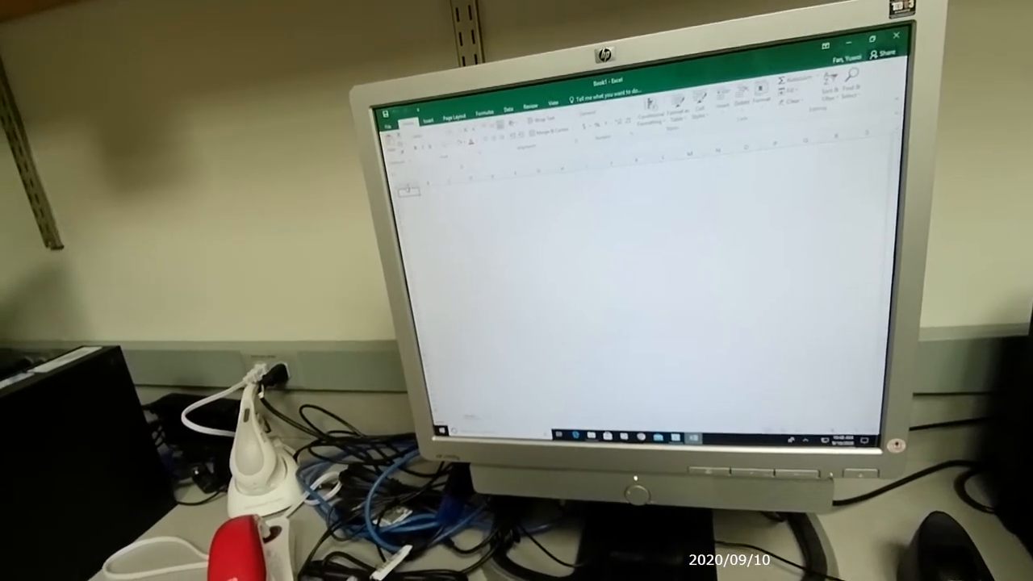
left_click(407, 191)
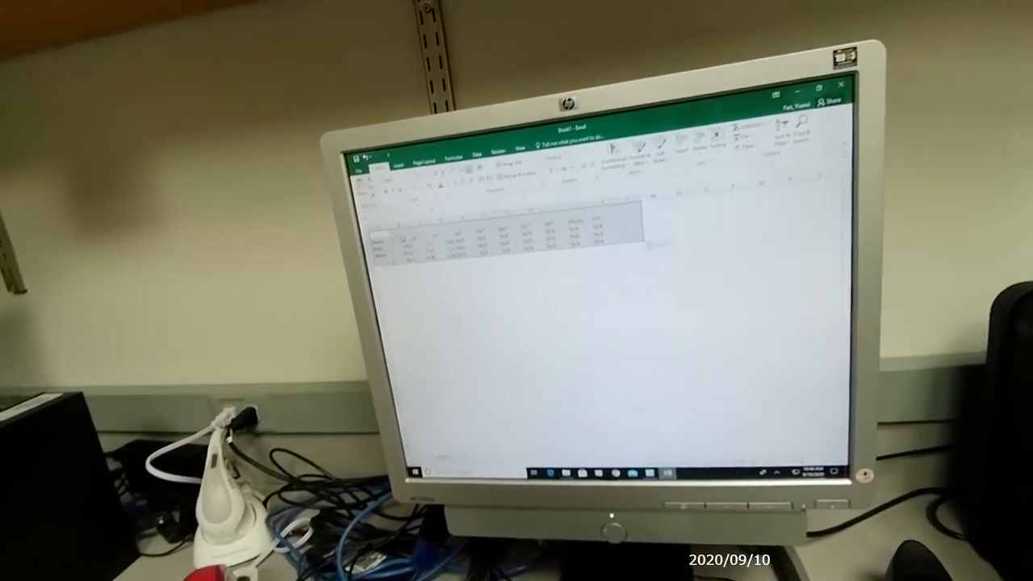
left_click(416, 229)
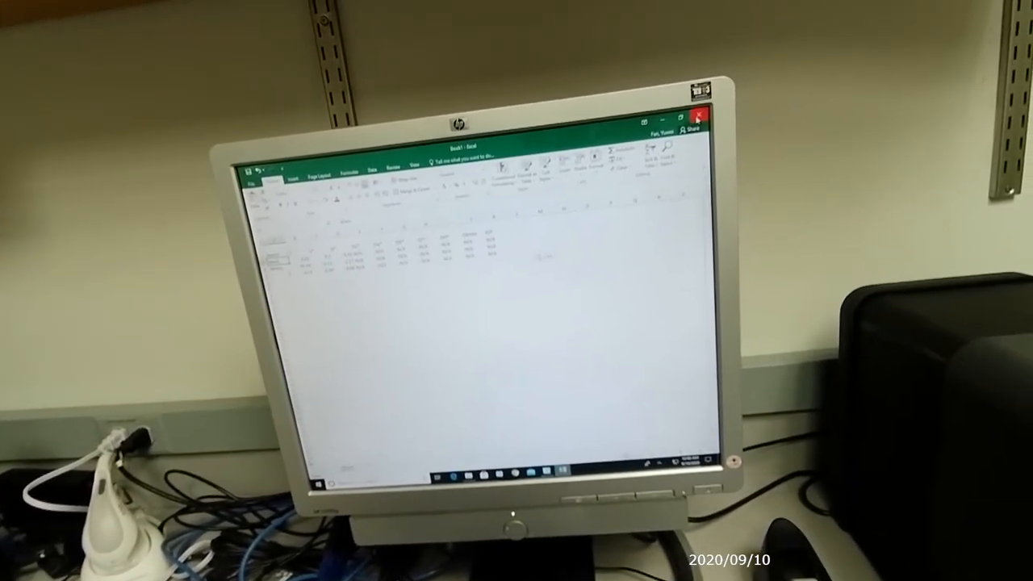
left_click(662, 123)
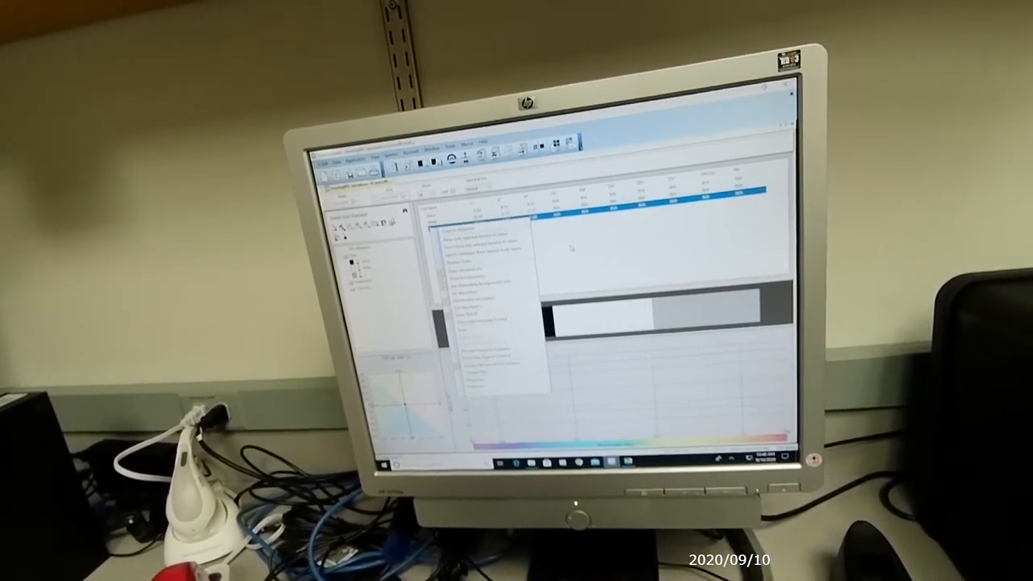
left_click(570, 249)
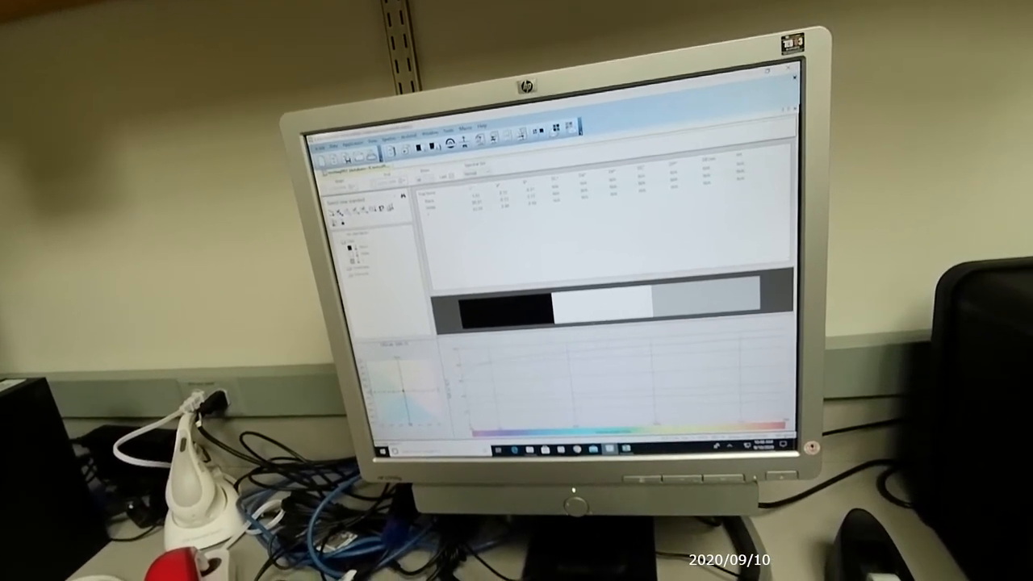
left_click(617, 415)
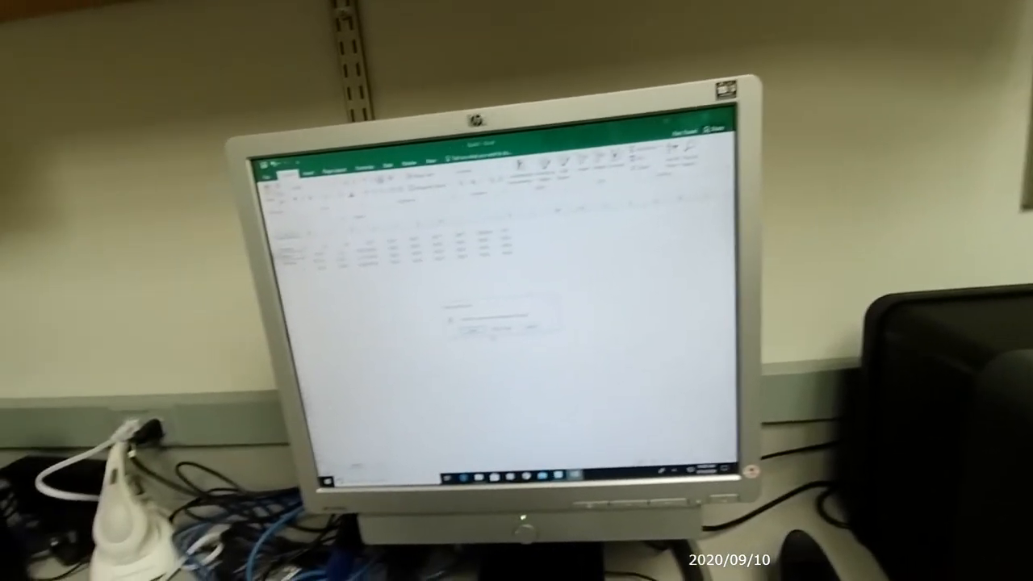
key("alt+Tab")
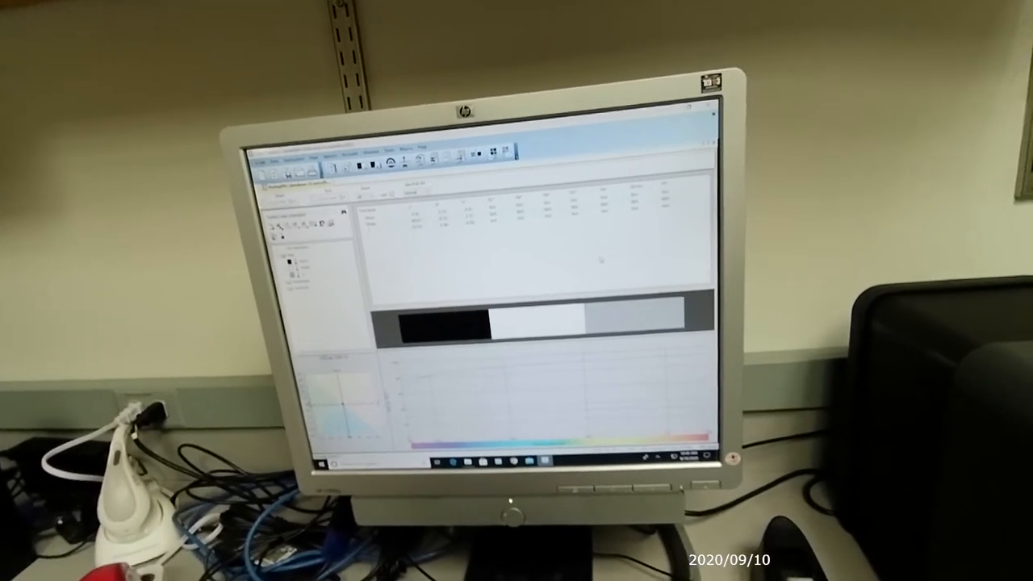